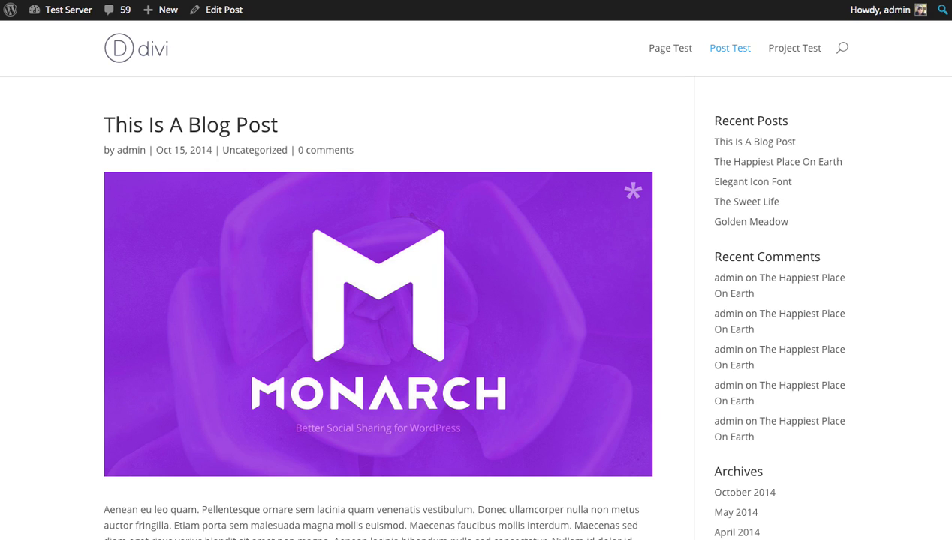
- View the sharing icons on the blog post's flower image, open the Pinterest share window and close it
{"action": "scroll", "coordinate": [946, 211], "scroll_direction": "down", "scroll_amount": 15}
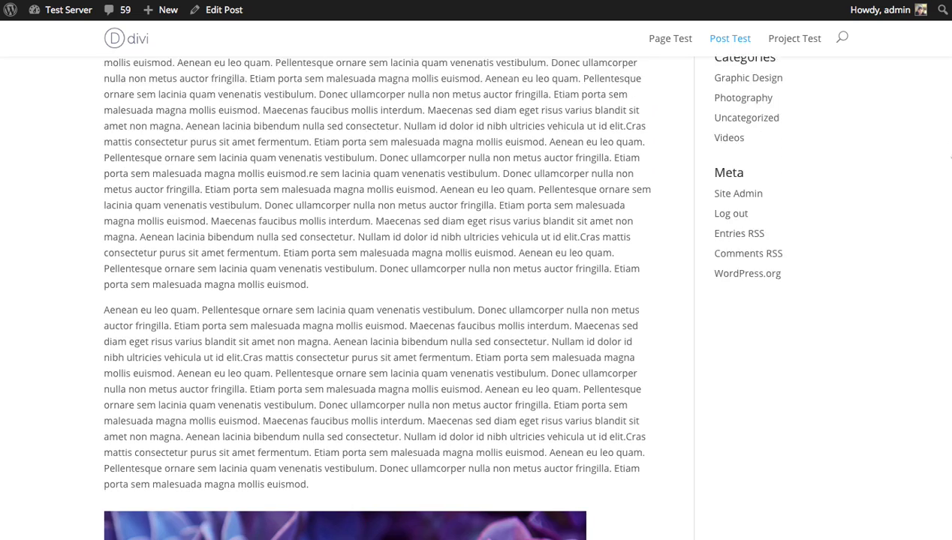
{"action": "scroll", "coordinate": [947, 210], "scroll_direction": "down", "scroll_amount": 5}
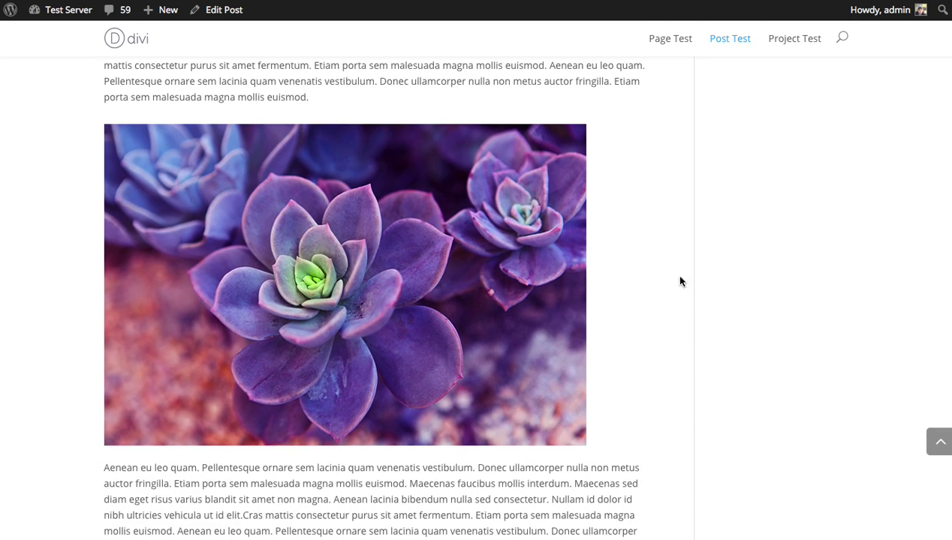
{"action": "mouse_move", "coordinate": [342, 350]}
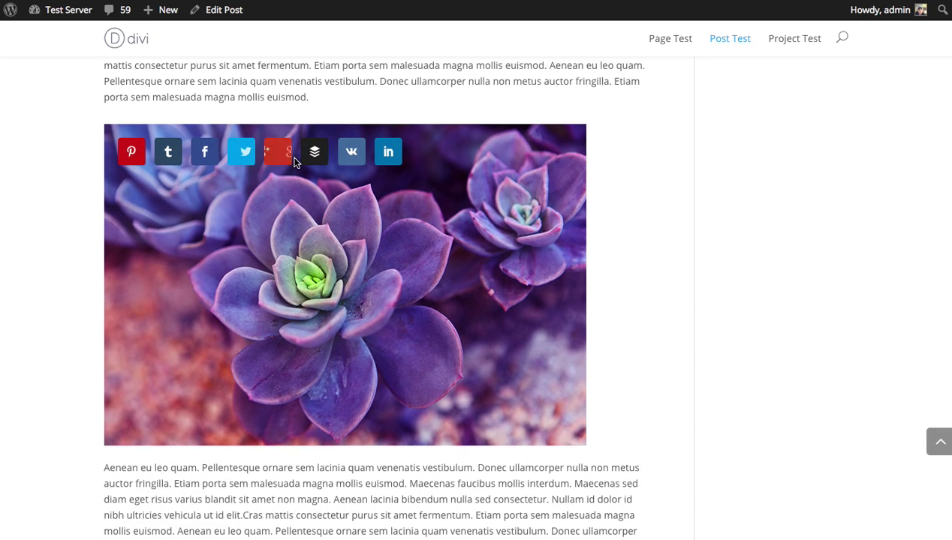
{"action": "left_click", "coordinate": [131, 155]}
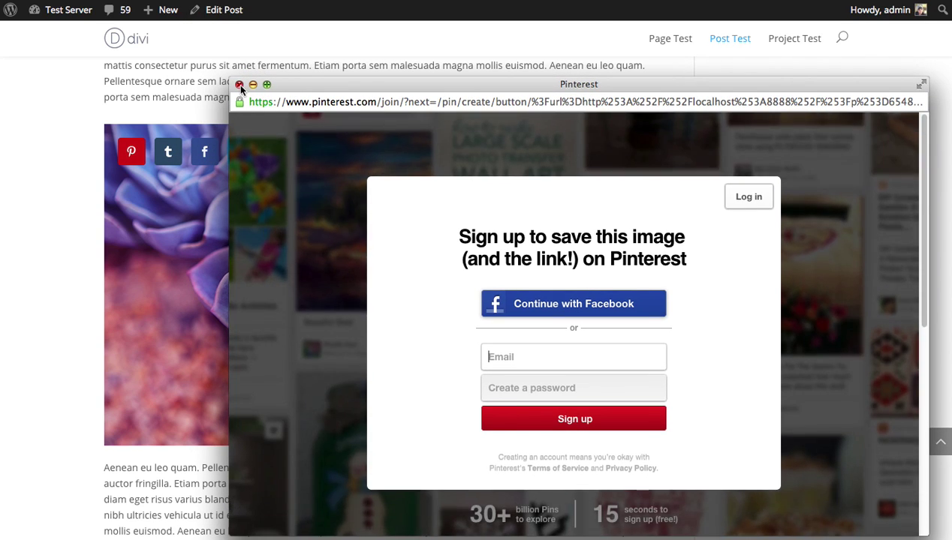
{"action": "left_click", "coordinate": [242, 88]}
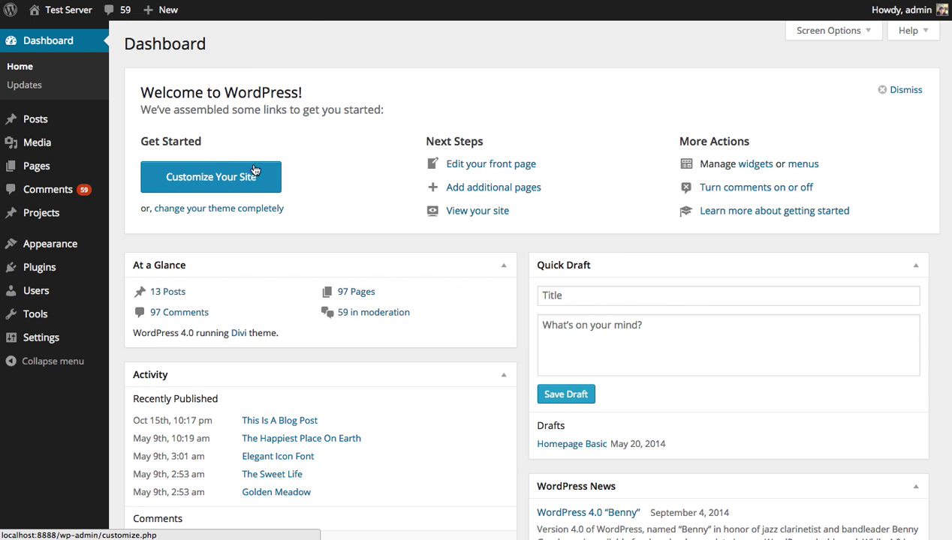
- Open the Monarch settings from the WordPress dashboard and enable the Media sharing location
{"action": "mouse_move", "coordinate": [29, 321]}
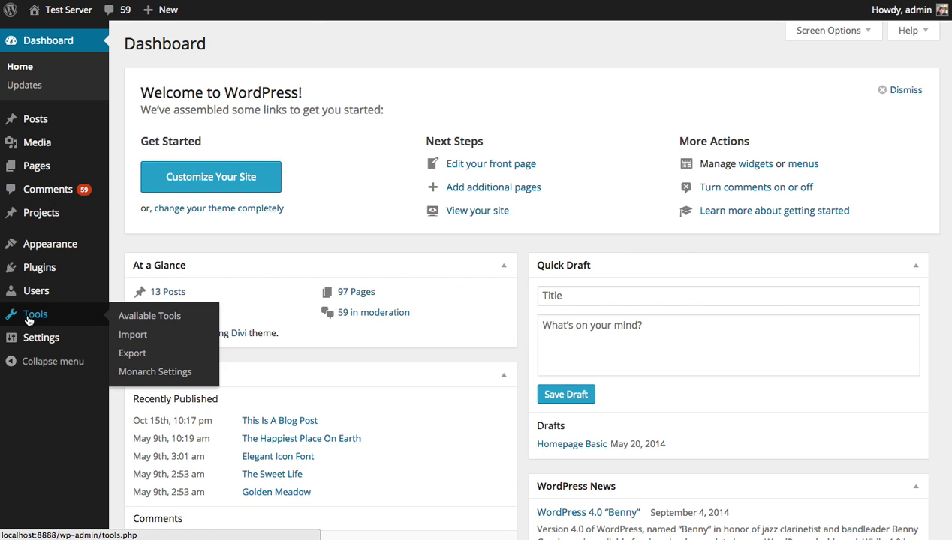
{"action": "left_click", "coordinate": [180, 372]}
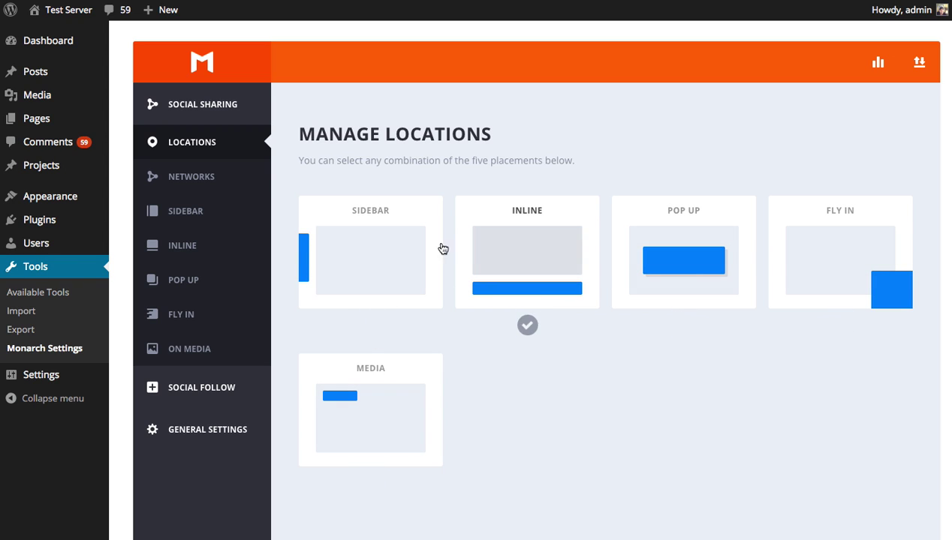
{"action": "left_click", "coordinate": [405, 391]}
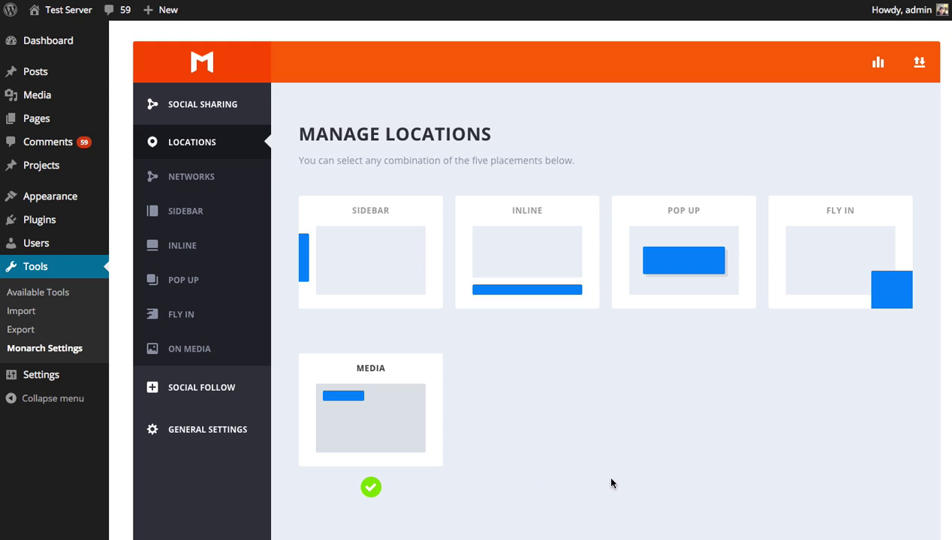
- Open the On Media settings and review the icon style, icon shape, display, color and post type options
{"action": "left_click", "coordinate": [203, 355]}
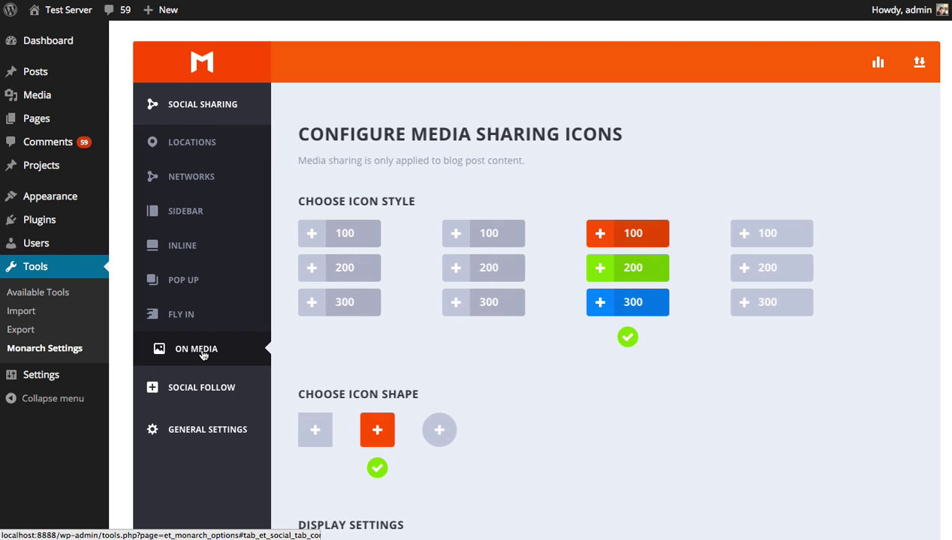
{"action": "scroll", "coordinate": [605, 300], "scroll_direction": "down", "scroll_amount": 8}
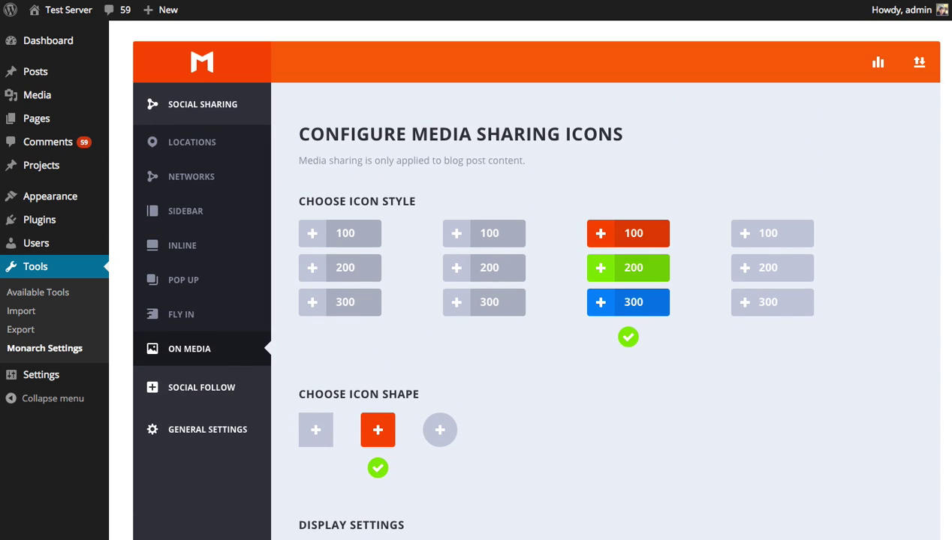
{"action": "scroll", "coordinate": [605, 300], "scroll_direction": "down", "scroll_amount": 2}
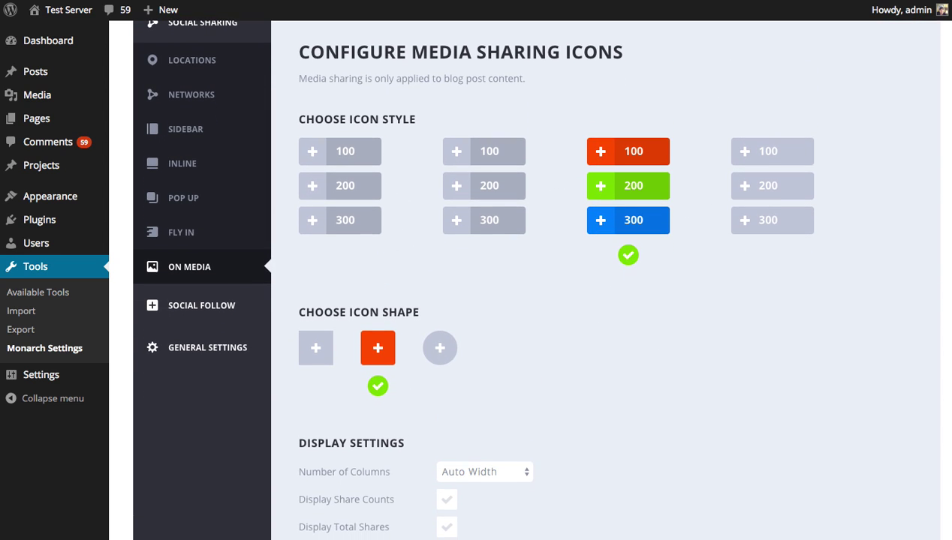
{"action": "scroll", "coordinate": [605, 300], "scroll_direction": "down", "scroll_amount": 2}
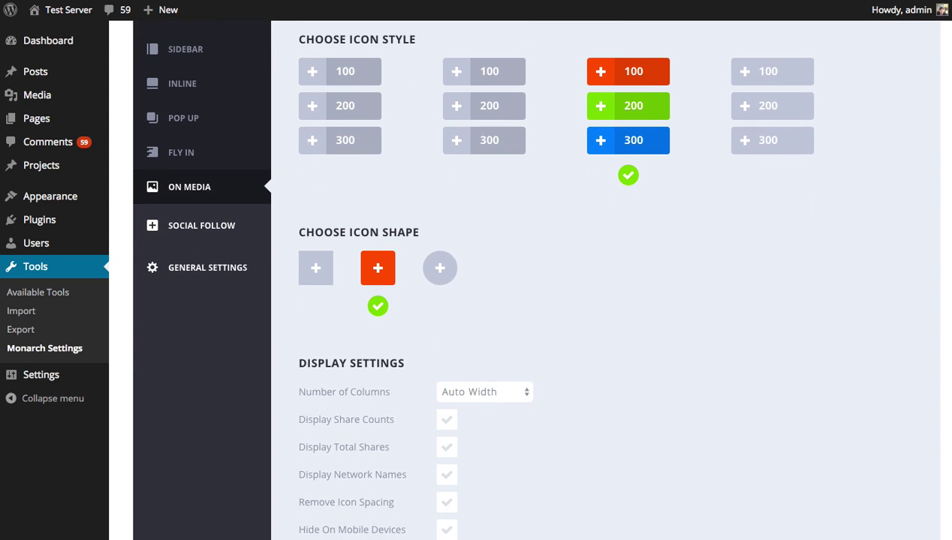
{"action": "scroll", "coordinate": [605, 301], "scroll_direction": "down", "scroll_amount": 5}
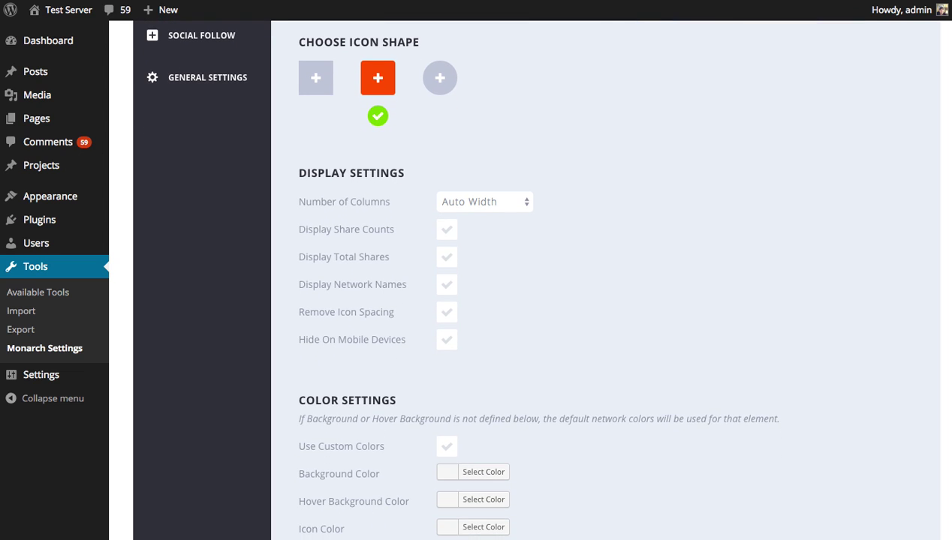
{"action": "scroll", "coordinate": [605, 300], "scroll_direction": "down", "scroll_amount": 8}
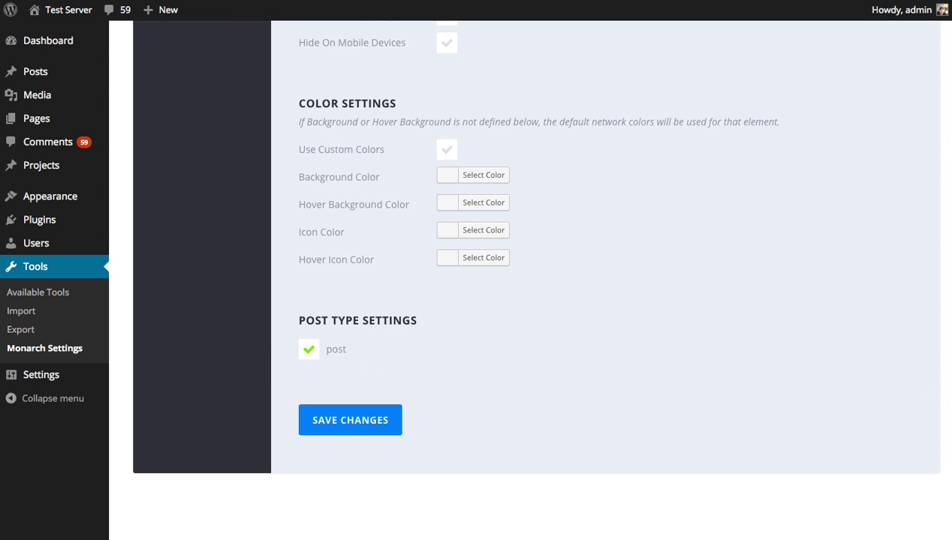
{"action": "scroll", "coordinate": [605, 300], "scroll_direction": "up", "scroll_amount": 10}
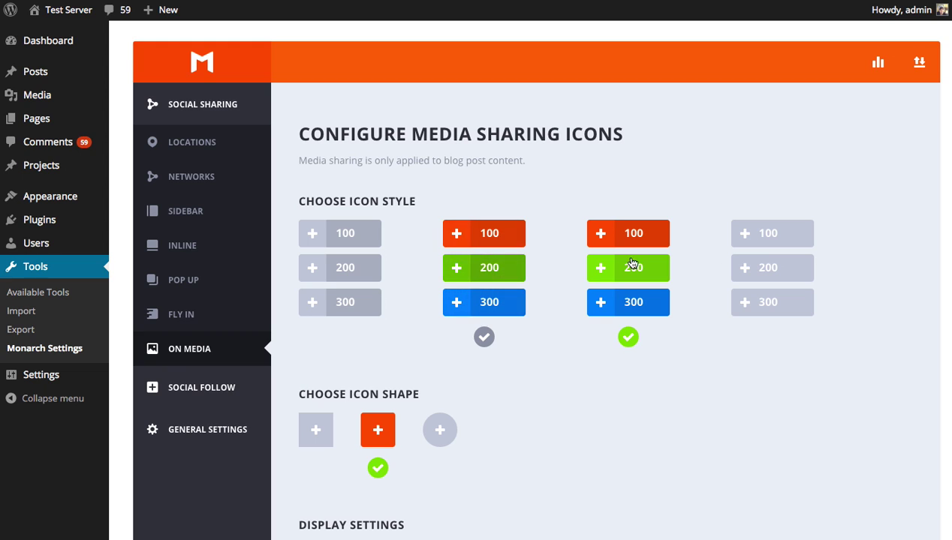
- Set the media sharing icons to the fourth, flat style with the circle shape, save the changes and check the post image
{"action": "left_click", "coordinate": [764, 234]}
{"action": "scroll", "coordinate": [842, 270], "scroll_direction": "down", "scroll_amount": 2}
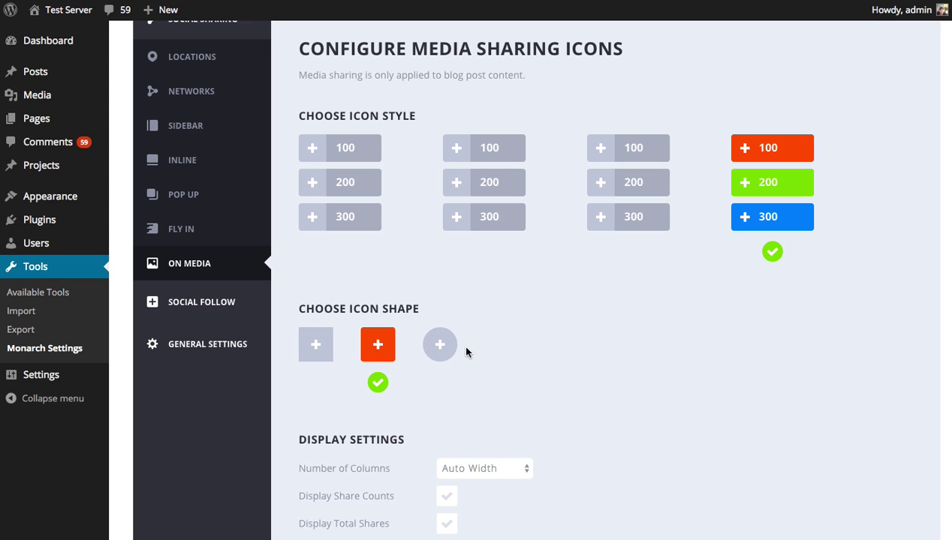
{"action": "left_click", "coordinate": [446, 352]}
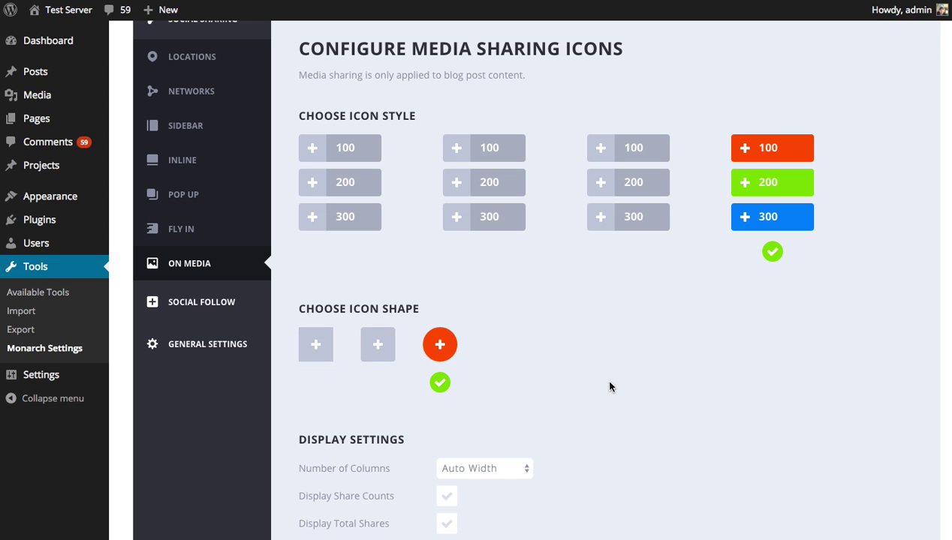
{"action": "scroll", "coordinate": [585, 389], "scroll_direction": "down", "scroll_amount": 15}
{"action": "left_click", "coordinate": [361, 372]}
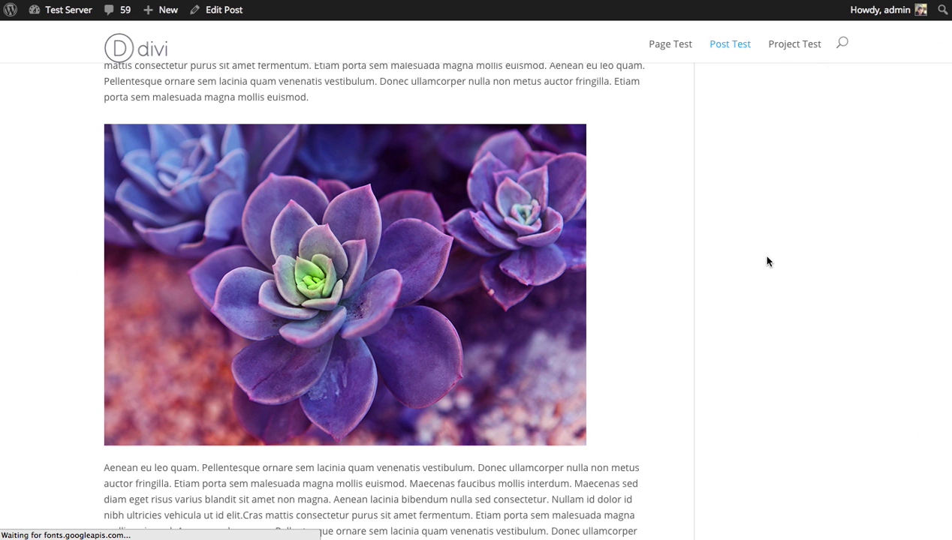
{"action": "mouse_move", "coordinate": [311, 255]}
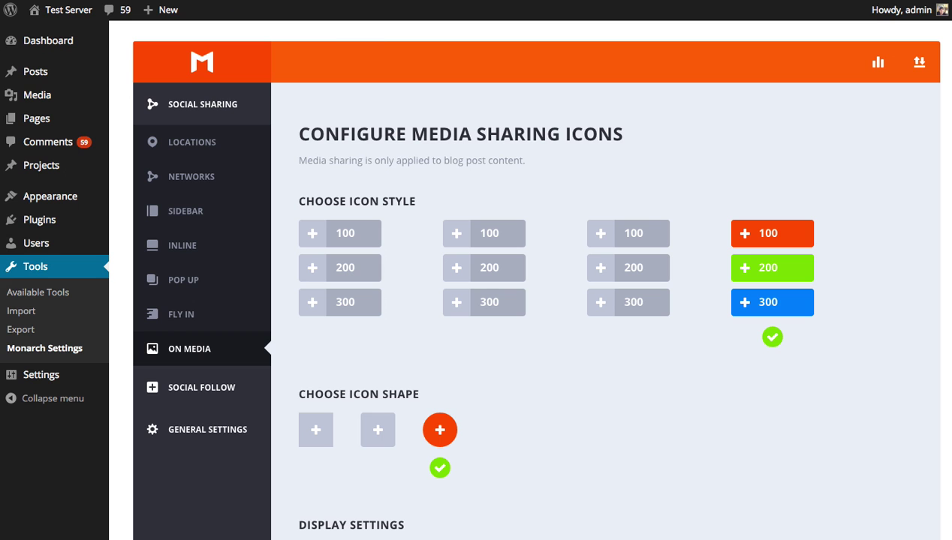
- Change the media icon shape to the rounded square
{"action": "scroll", "coordinate": [488, 225], "scroll_direction": "down", "scroll_amount": 2}
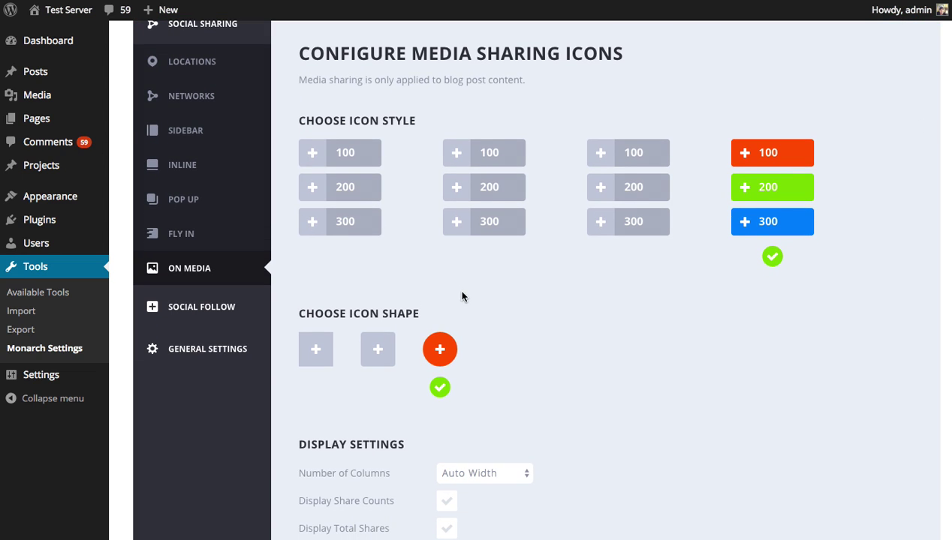
{"action": "left_click", "coordinate": [381, 351]}
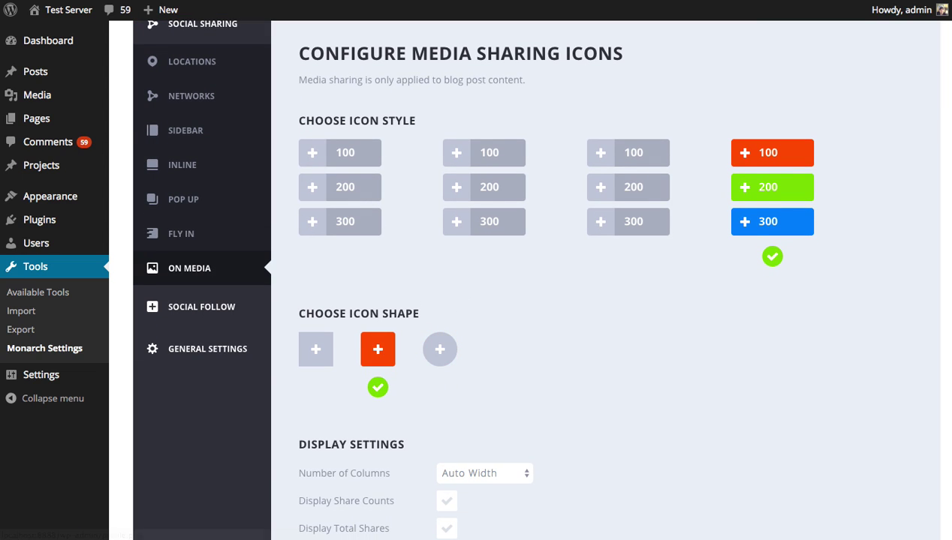
- Look at the available Number of Columns choices in the display settings, leaving the selection as it is
{"action": "scroll", "coordinate": [526, 278], "scroll_direction": "down", "scroll_amount": 1}
{"action": "scroll", "coordinate": [525, 300], "scroll_direction": "down", "scroll_amount": 6}
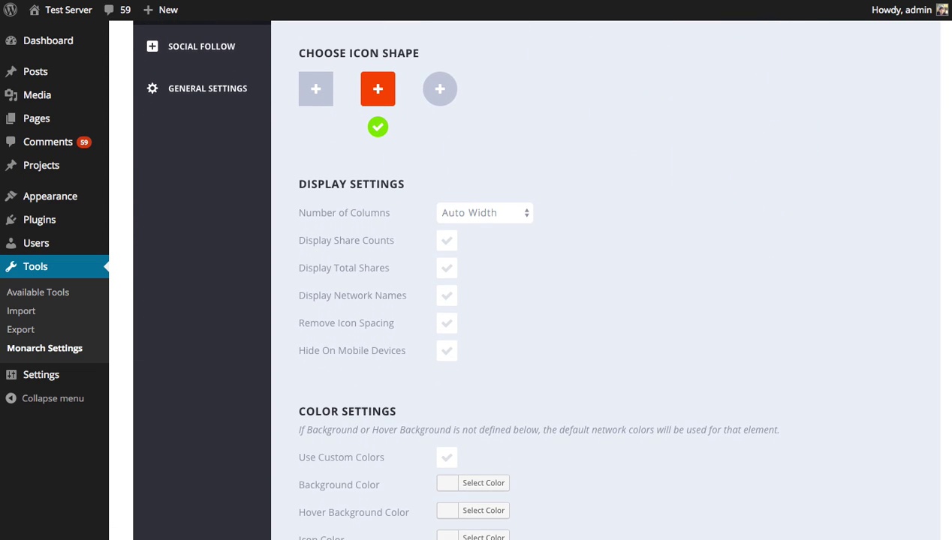
{"action": "scroll", "coordinate": [951, 186], "scroll_direction": "down", "scroll_amount": 1}
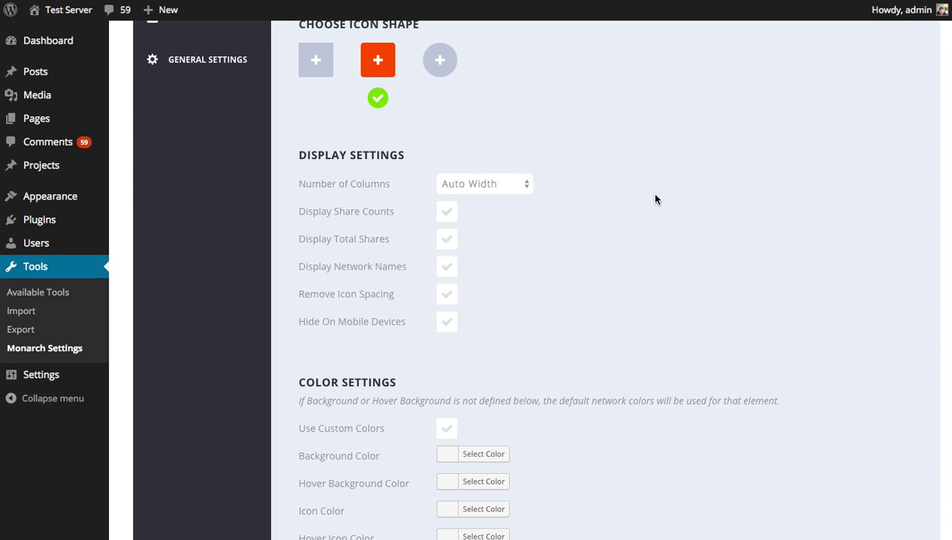
{"action": "left_click", "coordinate": [505, 187]}
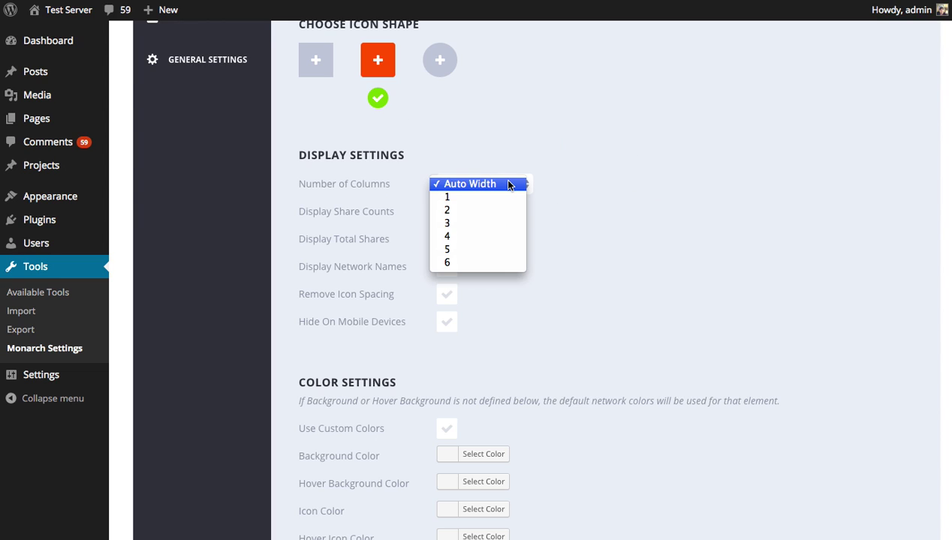
{"action": "left_click", "coordinate": [648, 200]}
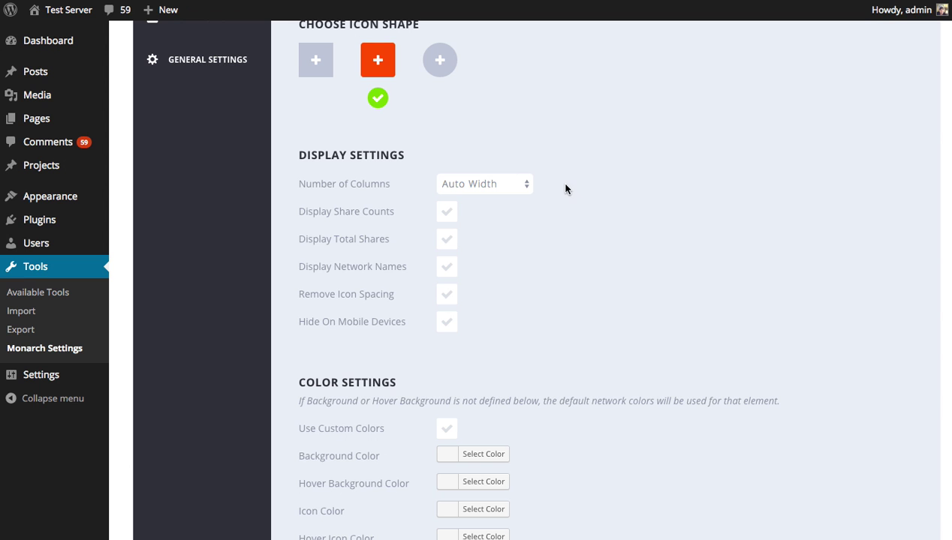
- Enable Display Share Counts for the media icons, save the changes and check the post image
{"action": "left_click", "coordinate": [449, 213]}
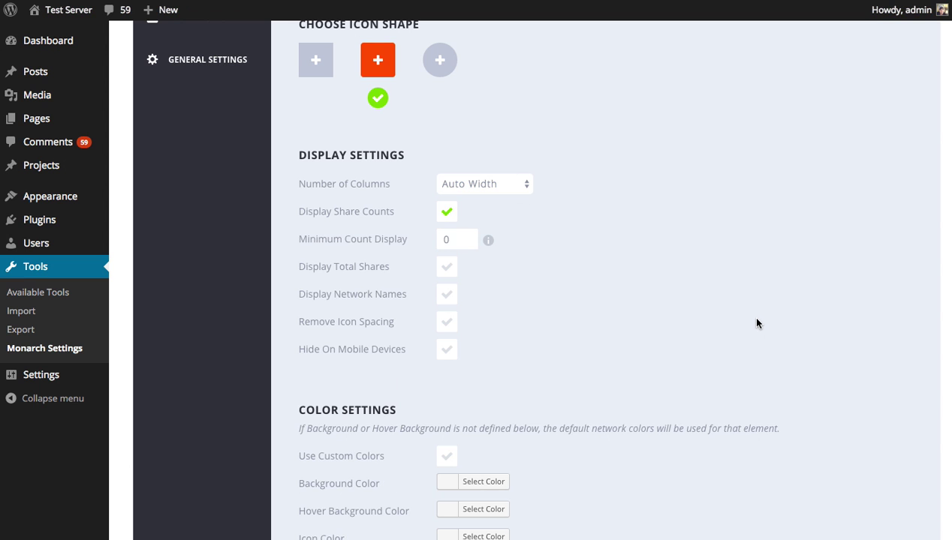
{"action": "scroll", "coordinate": [474, 374], "scroll_direction": "down", "scroll_amount": 5}
{"action": "left_click", "coordinate": [362, 362]}
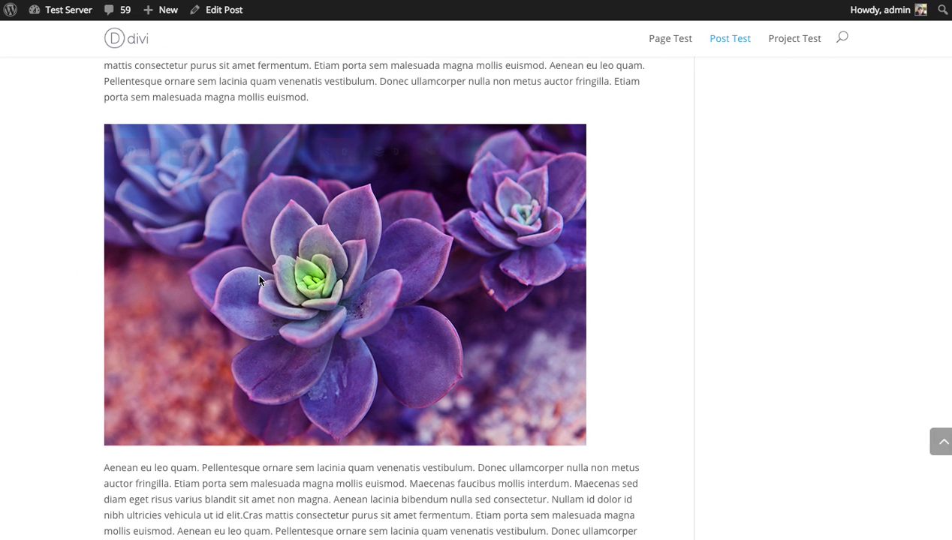
{"action": "mouse_move", "coordinate": [165, 232]}
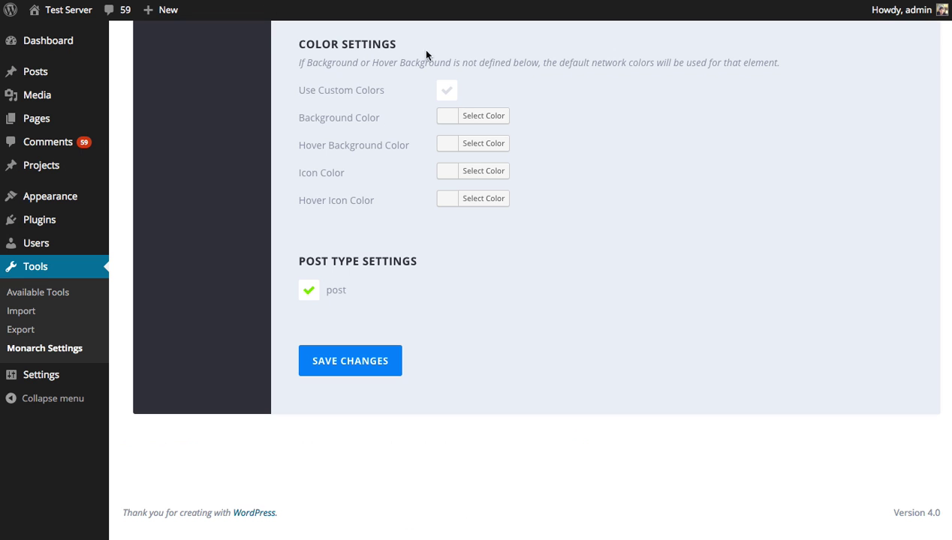
- Set the Number of Columns for the media icons to 4, save the changes and check the post image
{"action": "scroll", "coordinate": [668, 217], "scroll_direction": "up", "scroll_amount": 5}
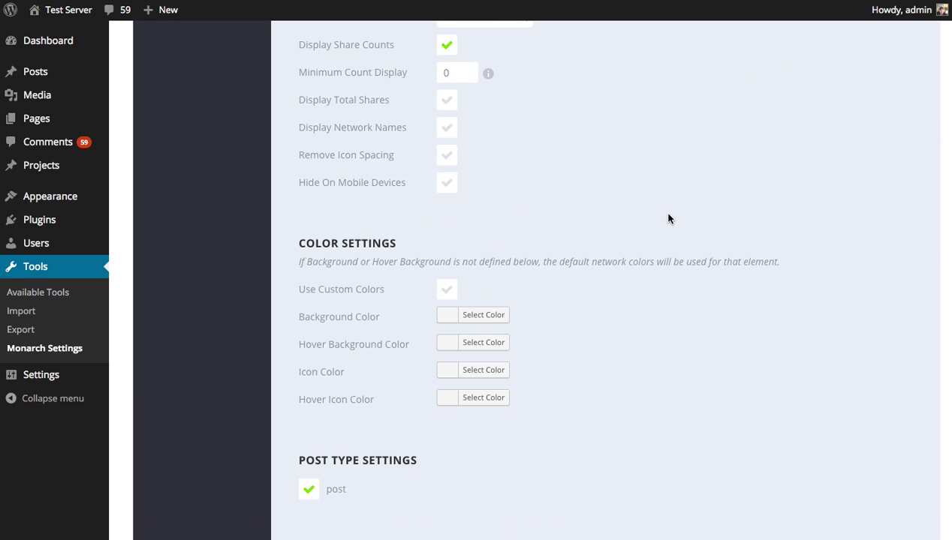
{"action": "scroll", "coordinate": [672, 226], "scroll_direction": "up", "scroll_amount": 1}
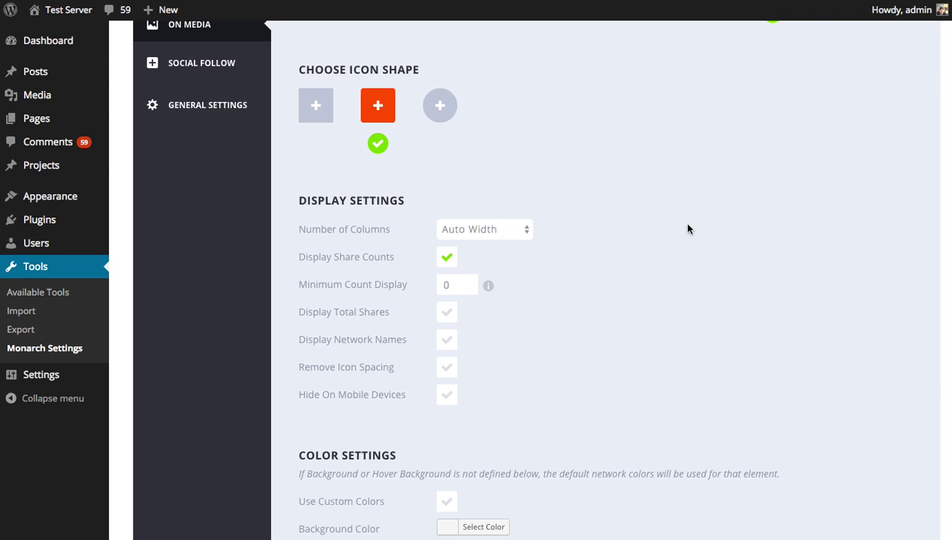
{"action": "left_click", "coordinate": [479, 229]}
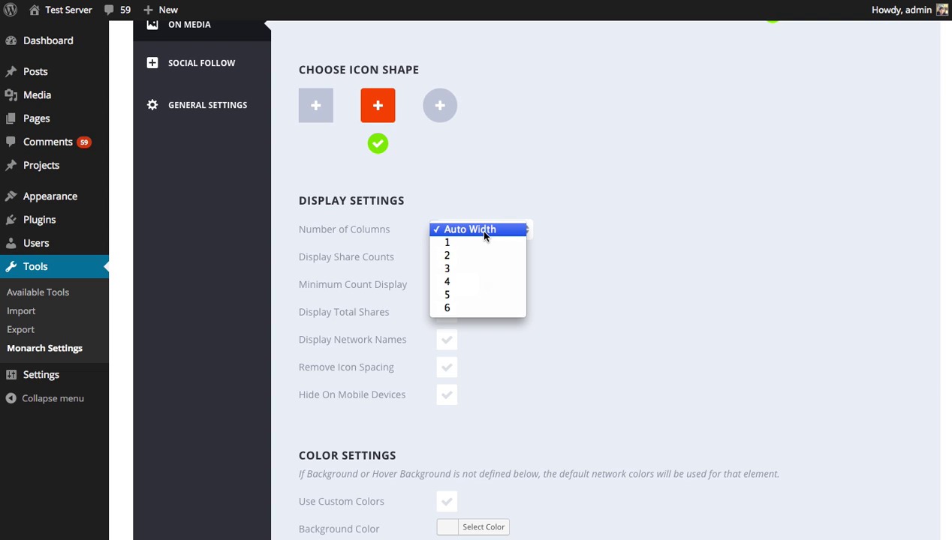
{"action": "left_click", "coordinate": [477, 283]}
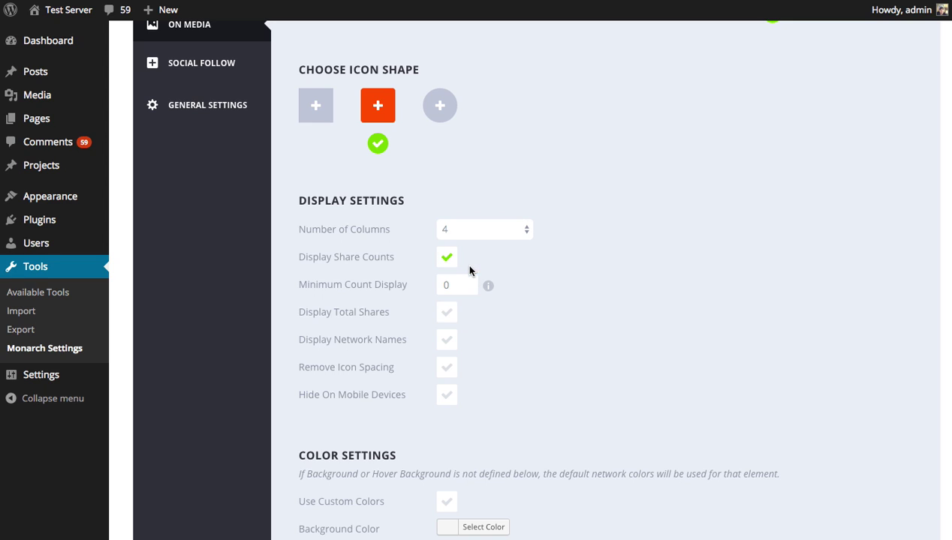
{"action": "scroll", "coordinate": [525, 293], "scroll_direction": "down", "scroll_amount": 10}
{"action": "left_click", "coordinate": [367, 367]}
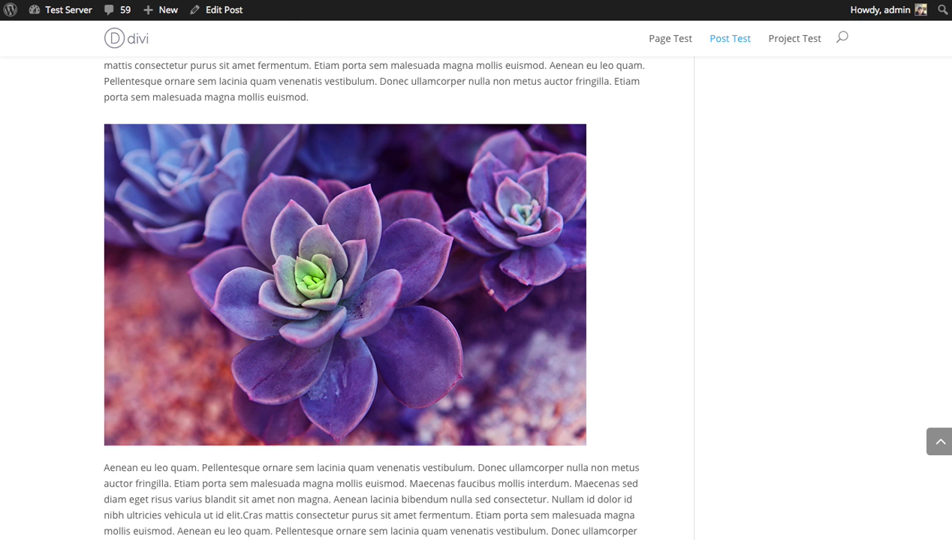
{"action": "mouse_move", "coordinate": [385, 274]}
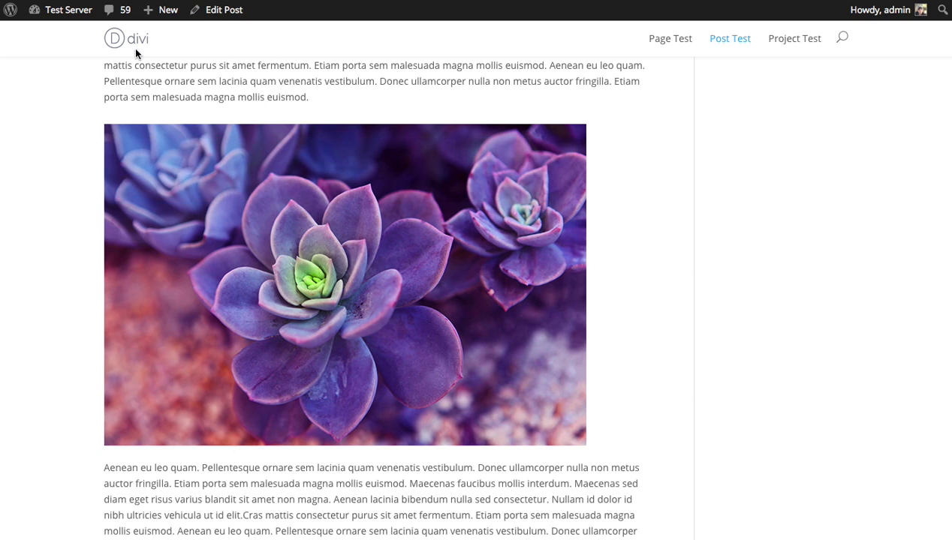
{"action": "mouse_move", "coordinate": [146, 234]}
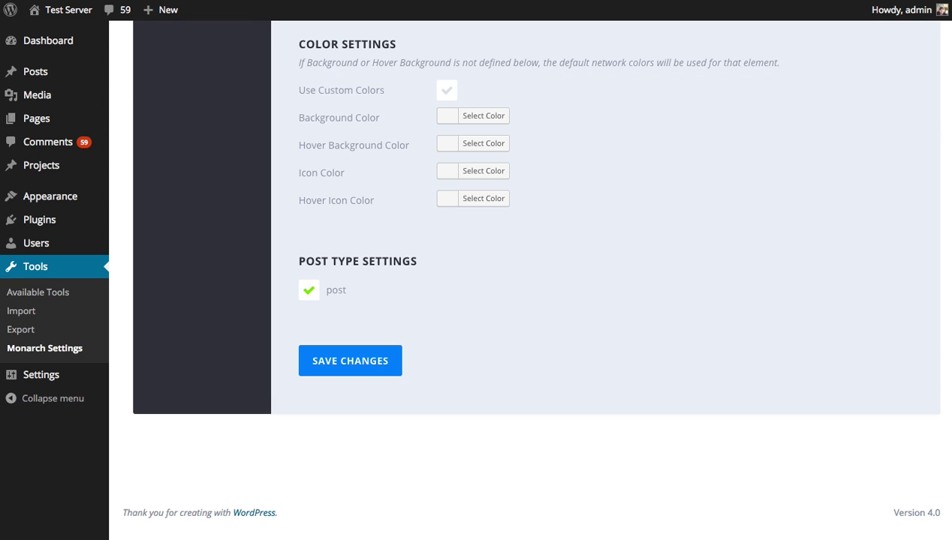
- Try a Minimum Count Display of 30 for the media icons, then set it back to 0
{"action": "scroll", "coordinate": [645, 301], "scroll_direction": "up", "scroll_amount": 5}
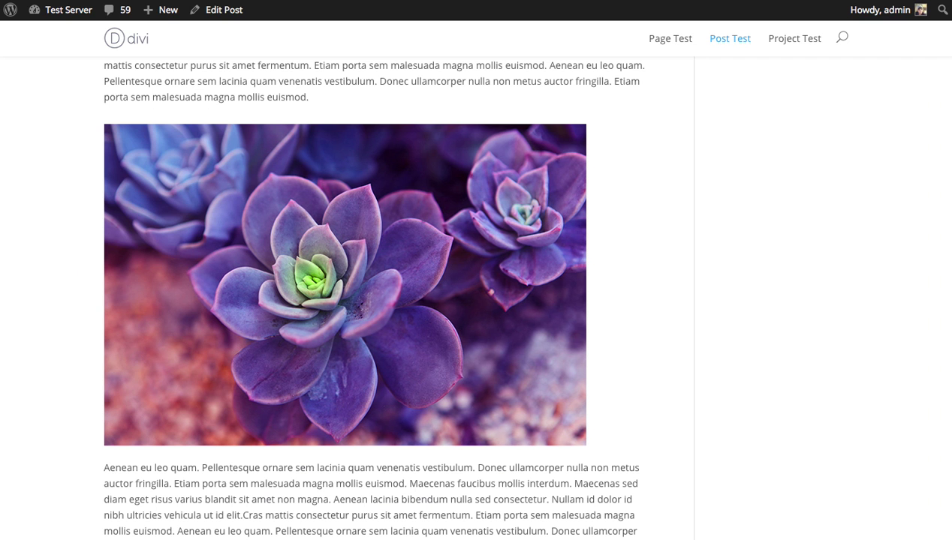
{"action": "mouse_move", "coordinate": [191, 259]}
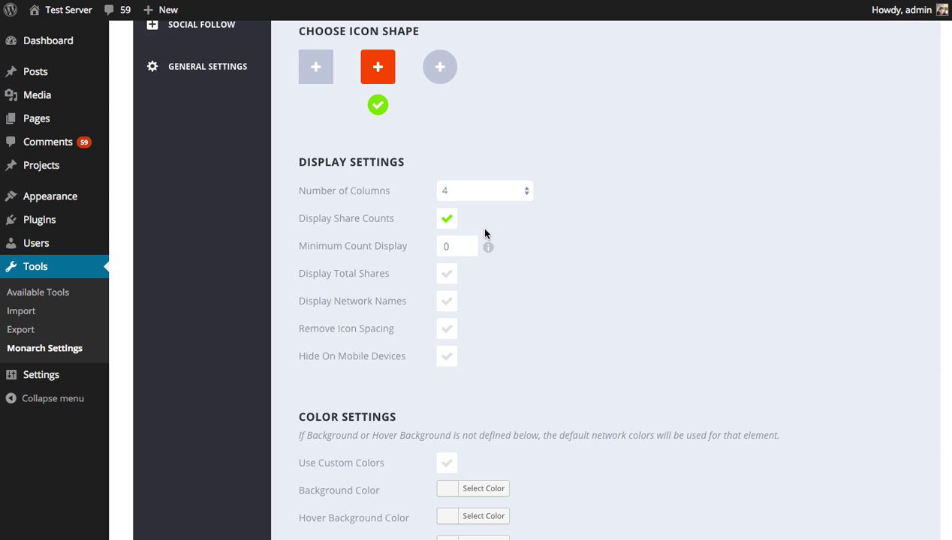
{"action": "double_click", "coordinate": [463, 247]}
{"action": "type", "text": "30"}
{"action": "left_click", "coordinate": [450, 276]}
{"action": "double_click", "coordinate": [444, 254]}
{"action": "type", "text": "0"}
- Enable Display Total Shares with the Total Counts Color set to Light, save the changes and check the post image
{"action": "left_click", "coordinate": [447, 276]}
{"action": "left_click", "coordinate": [450, 278]}
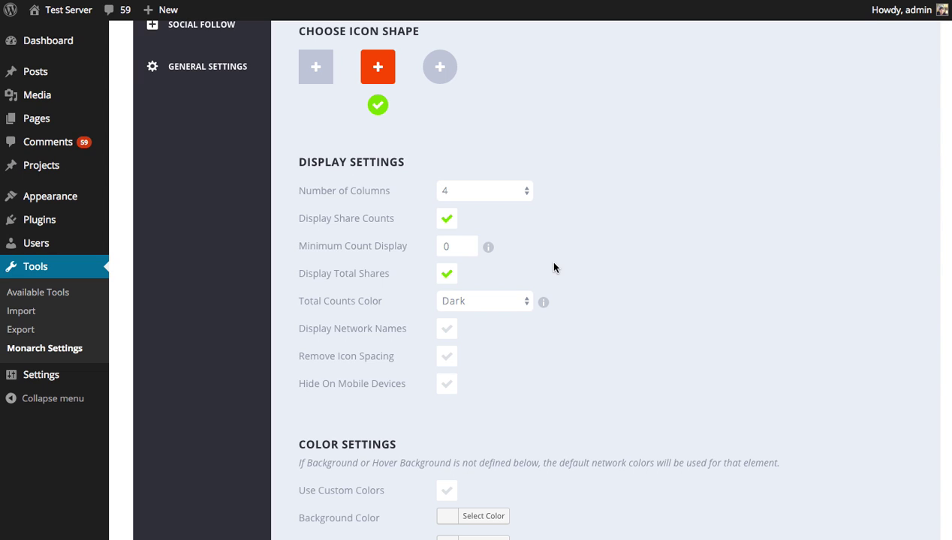
{"action": "left_click", "coordinate": [507, 300]}
{"action": "left_click", "coordinate": [503, 317]}
{"action": "scroll", "coordinate": [668, 361], "scroll_direction": "down", "scroll_amount": 5}
{"action": "left_click", "coordinate": [351, 411]}
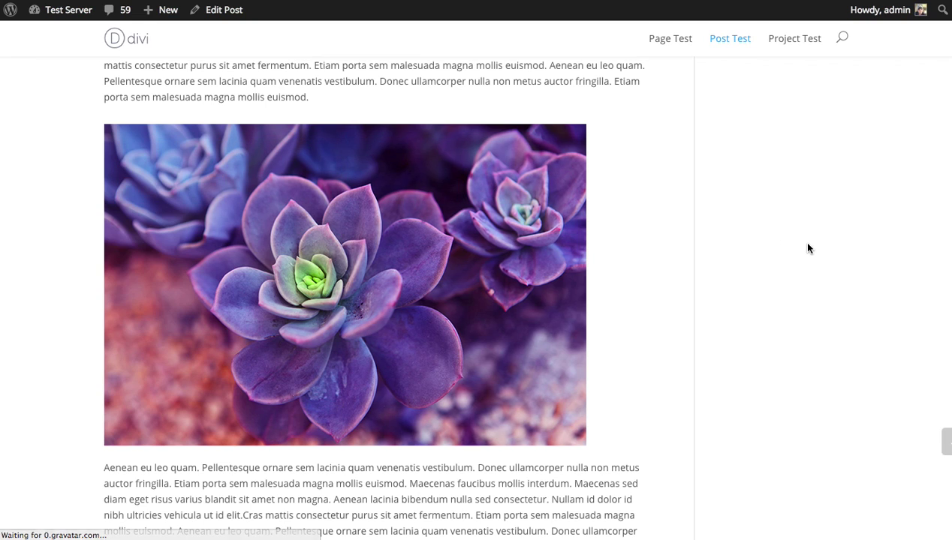
{"action": "mouse_move", "coordinate": [454, 281]}
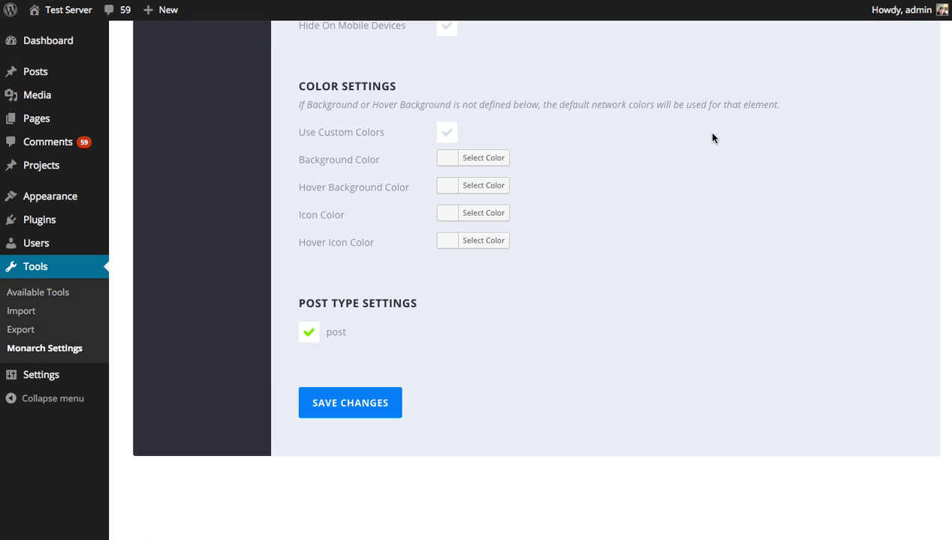
- Enable Display Network Names with the Number of Columns set to 3, save the changes and check the post image
{"action": "scroll", "coordinate": [712, 136], "scroll_direction": "up", "scroll_amount": 4}
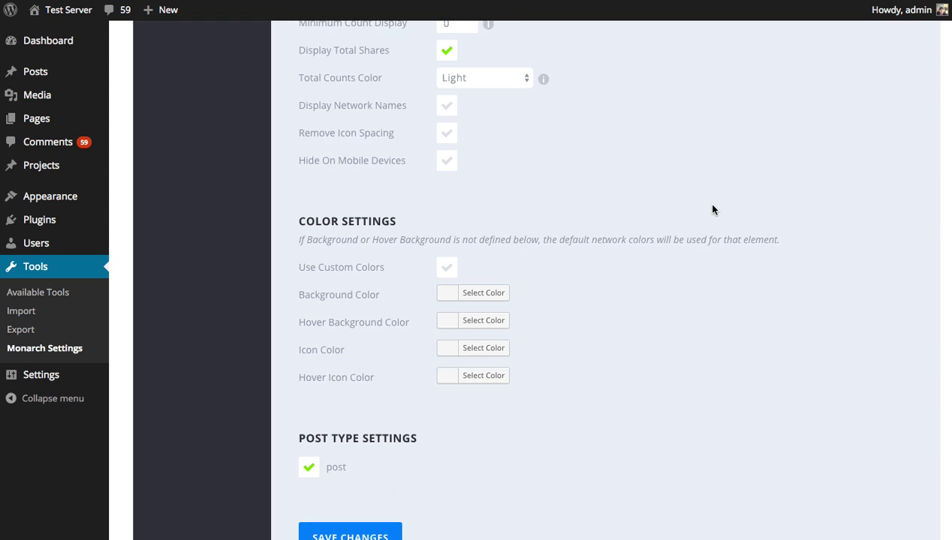
{"action": "scroll", "coordinate": [713, 210], "scroll_direction": "up", "scroll_amount": 1}
{"action": "scroll", "coordinate": [687, 204], "scroll_direction": "up", "scroll_amount": 3}
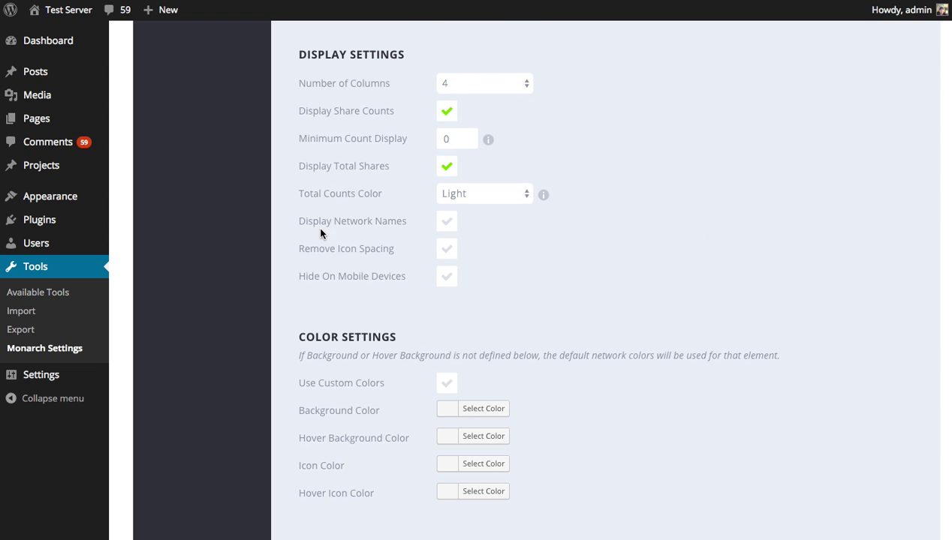
{"action": "left_click", "coordinate": [441, 224]}
{"action": "left_click", "coordinate": [522, 85]}
{"action": "left_click", "coordinate": [485, 69]}
{"action": "scroll", "coordinate": [717, 311], "scroll_direction": "down", "scroll_amount": 5}
{"action": "left_click", "coordinate": [397, 360]}
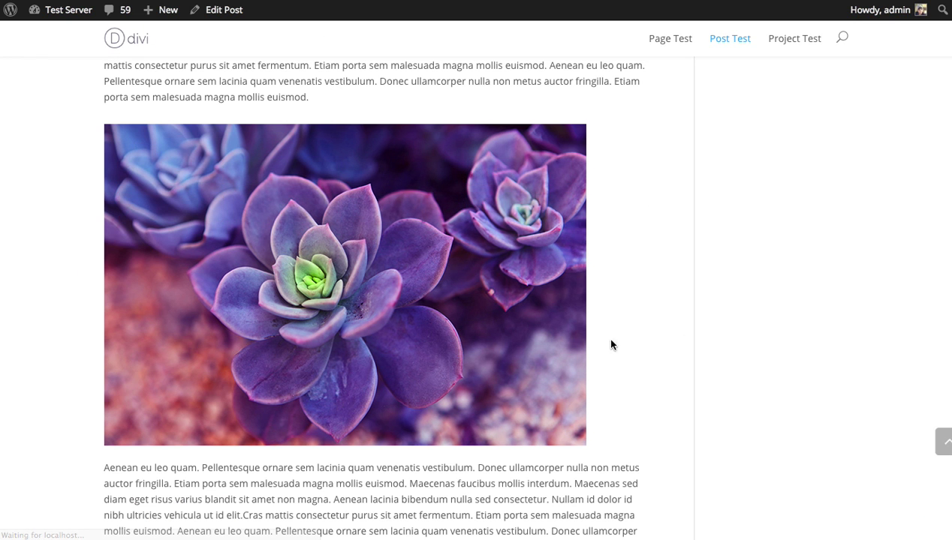
{"action": "mouse_move", "coordinate": [278, 280]}
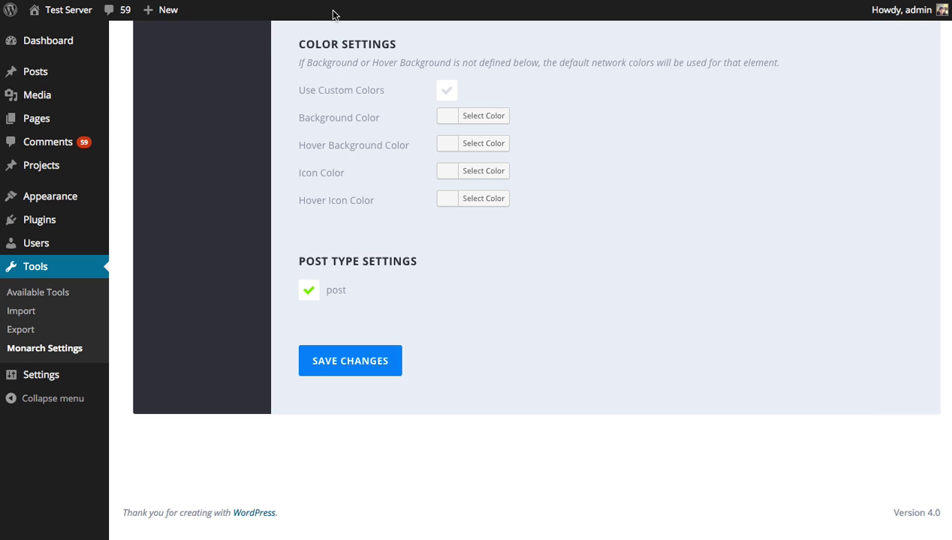
{"action": "scroll", "coordinate": [593, 227], "scroll_direction": "up", "scroll_amount": 3}
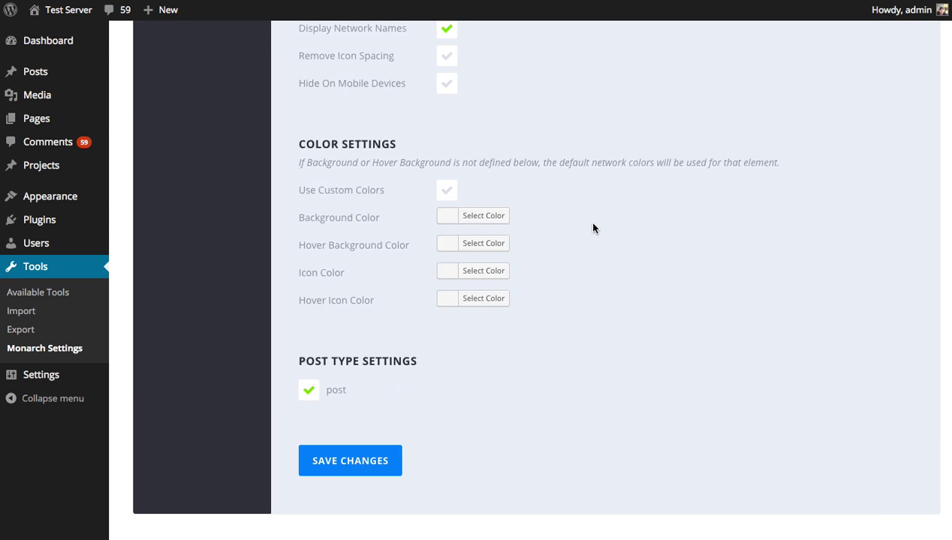
{"action": "scroll", "coordinate": [622, 242], "scroll_direction": "up", "scroll_amount": 1}
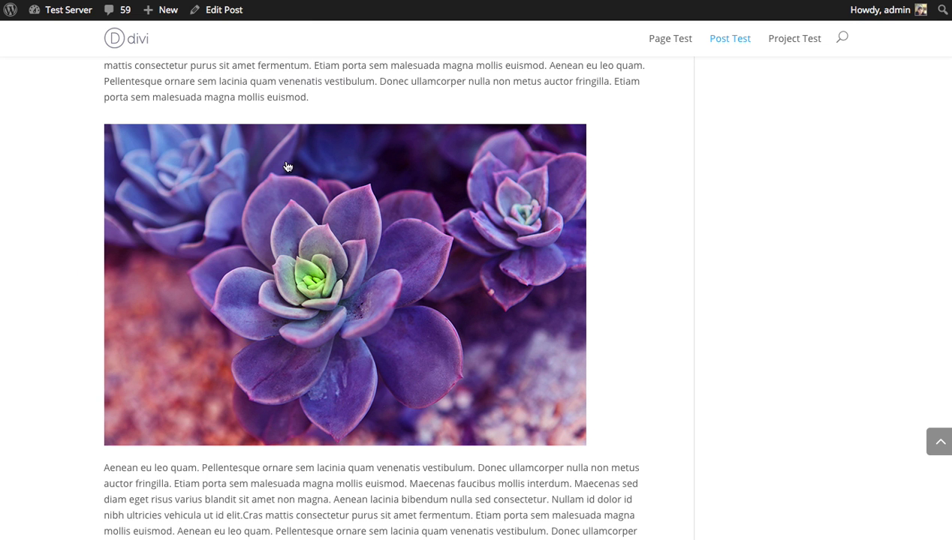
{"action": "mouse_move", "coordinate": [240, 230]}
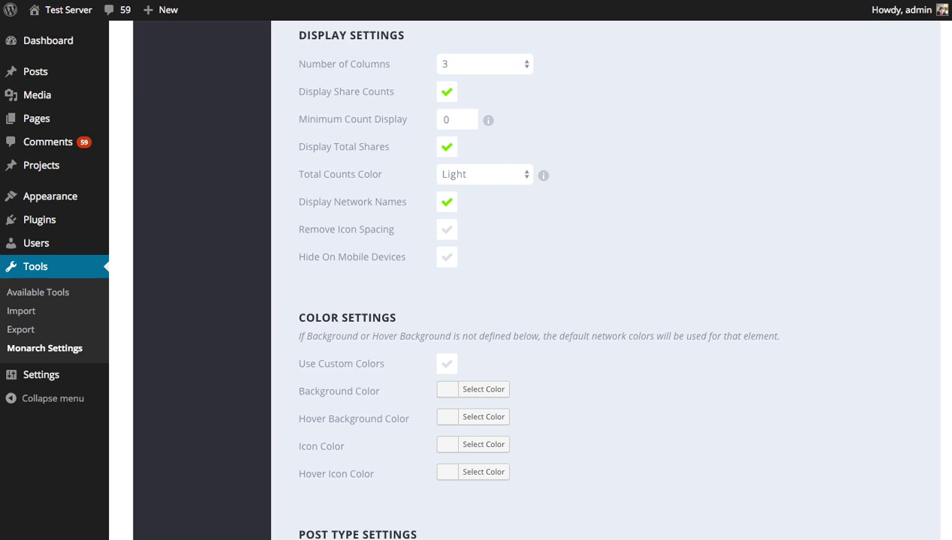
- Set the Number of Columns to 4 and enable Remove Icon Spacing, save the changes and check the post image
{"action": "scroll", "coordinate": [653, 240], "scroll_direction": "up", "scroll_amount": 3}
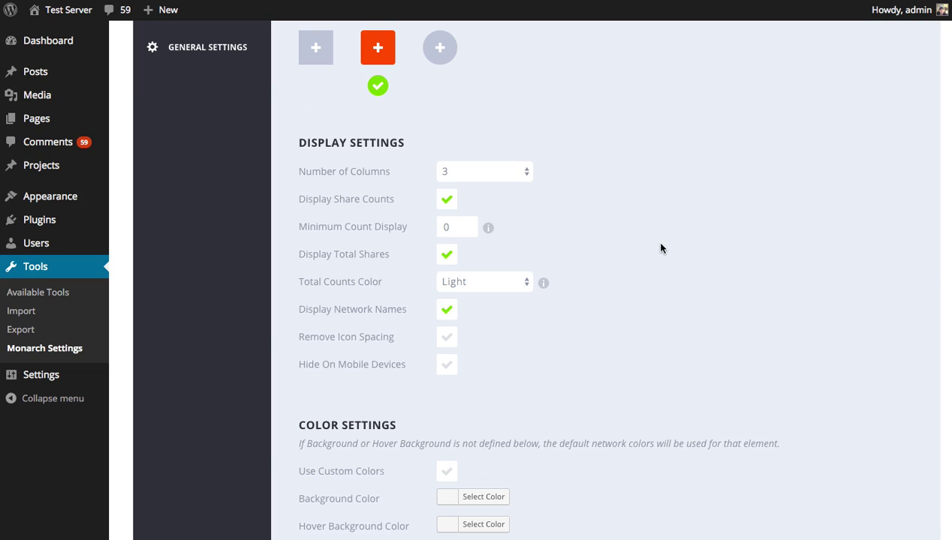
{"action": "left_click", "coordinate": [503, 171]}
{"action": "left_click", "coordinate": [496, 187]}
{"action": "left_click", "coordinate": [446, 338]}
{"action": "scroll", "coordinate": [525, 345], "scroll_direction": "down", "scroll_amount": 5}
{"action": "left_click", "coordinate": [391, 368]}
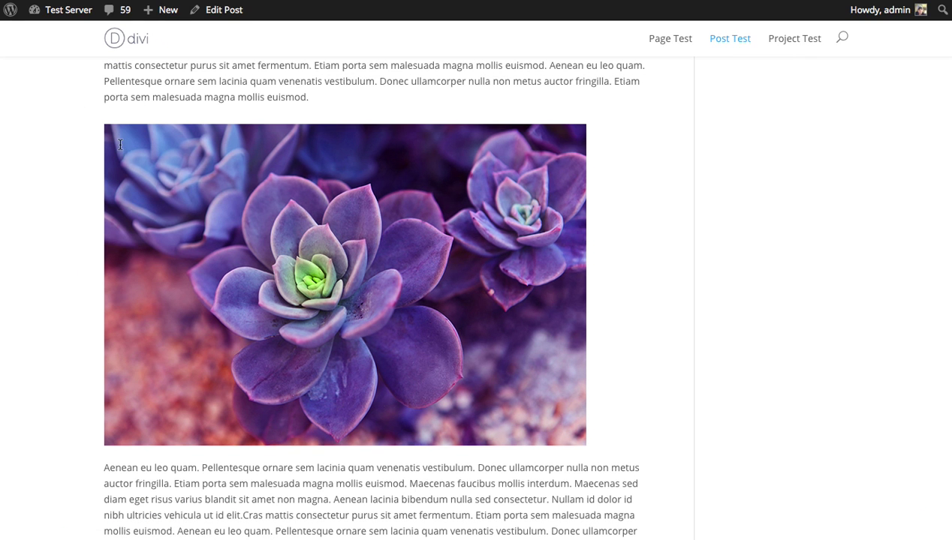
{"action": "mouse_move", "coordinate": [132, 148]}
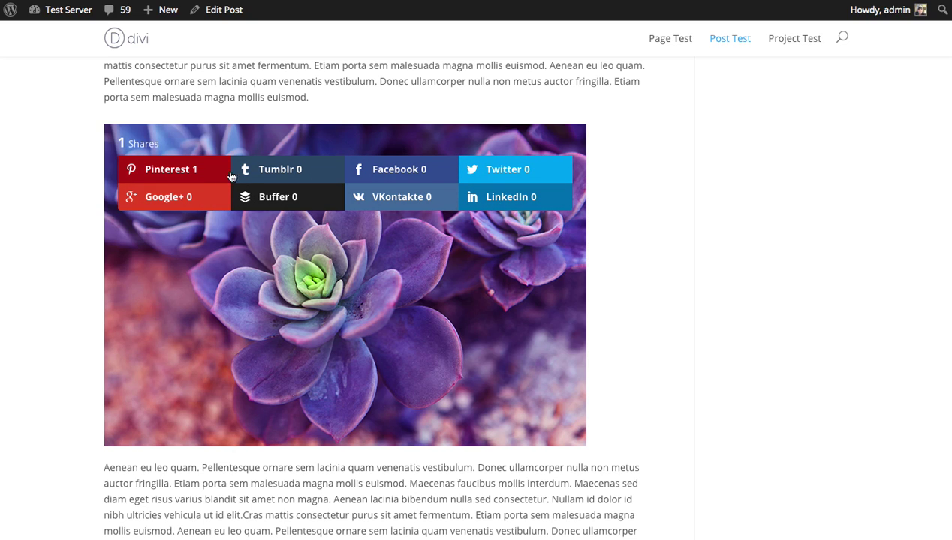
{"action": "mouse_move", "coordinate": [164, 10]}
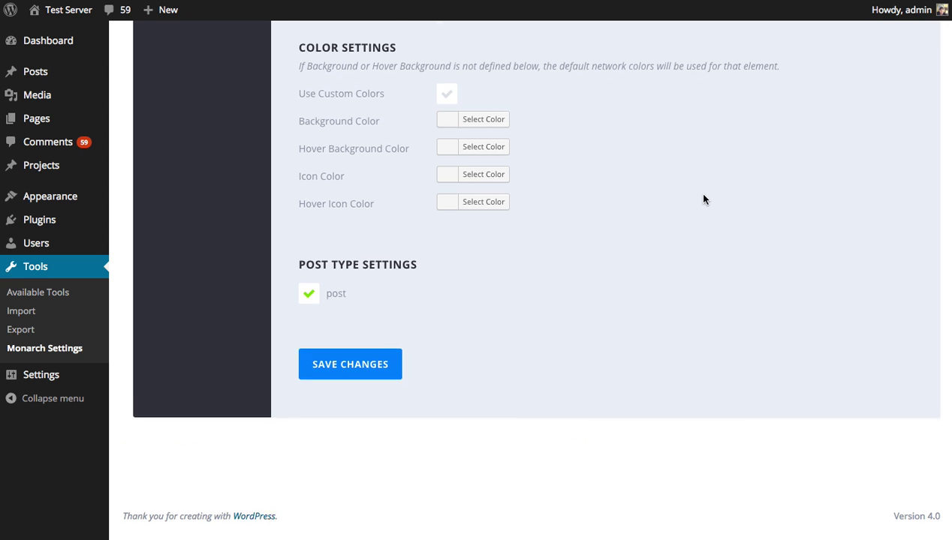
- Enable Hide On Mobile Devices and Use Custom Colors for the media icons
{"action": "scroll", "coordinate": [695, 196], "scroll_direction": "up", "scroll_amount": 3}
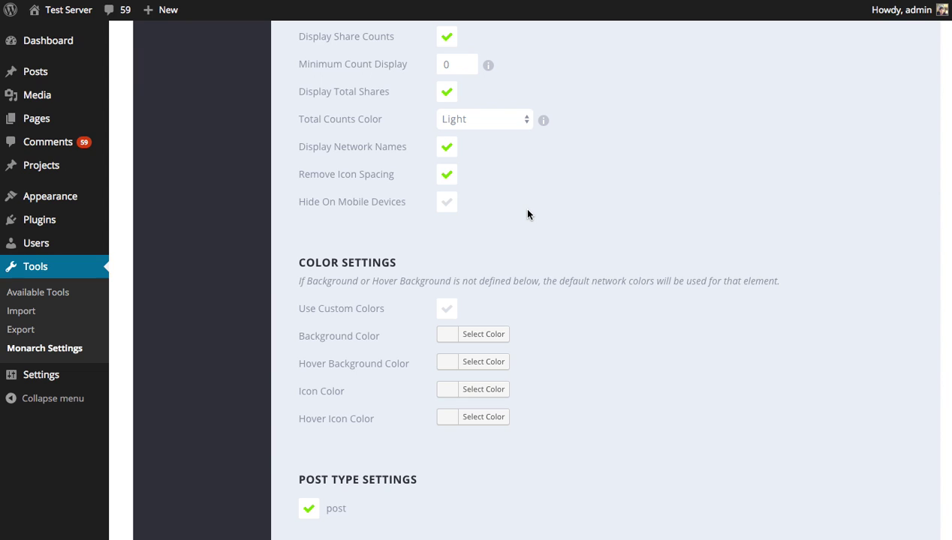
{"action": "left_click", "coordinate": [451, 207]}
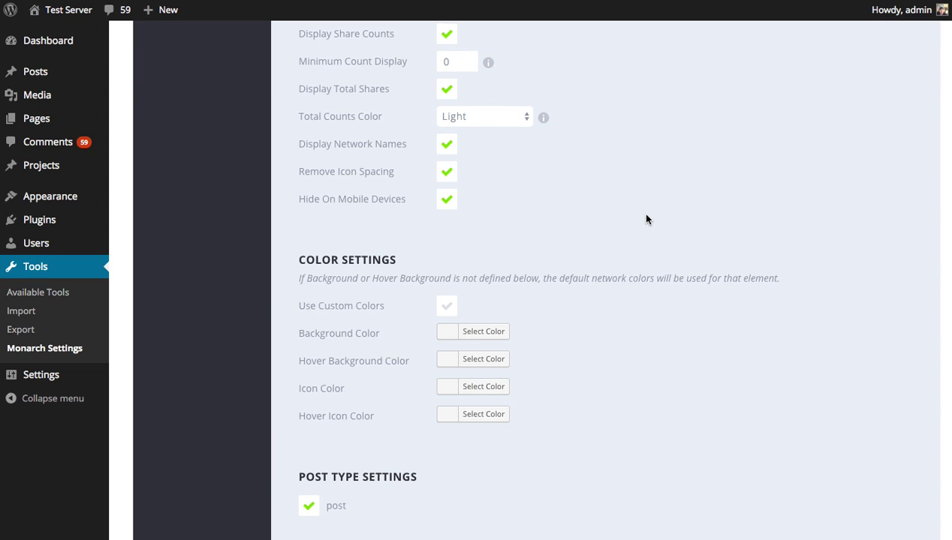
{"action": "scroll", "coordinate": [645, 219], "scroll_direction": "down", "scroll_amount": 2}
{"action": "scroll", "coordinate": [643, 218], "scroll_direction": "down", "scroll_amount": 1}
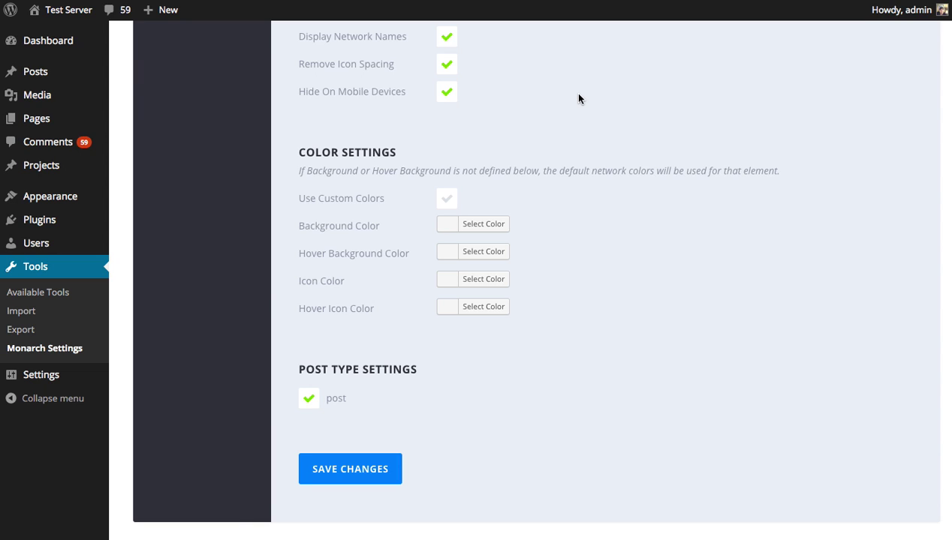
{"action": "left_click", "coordinate": [448, 203]}
- Set the Background Color to red and the Hover Background Color to orange, save the changes and check the post image
{"action": "left_click", "coordinate": [449, 227]}
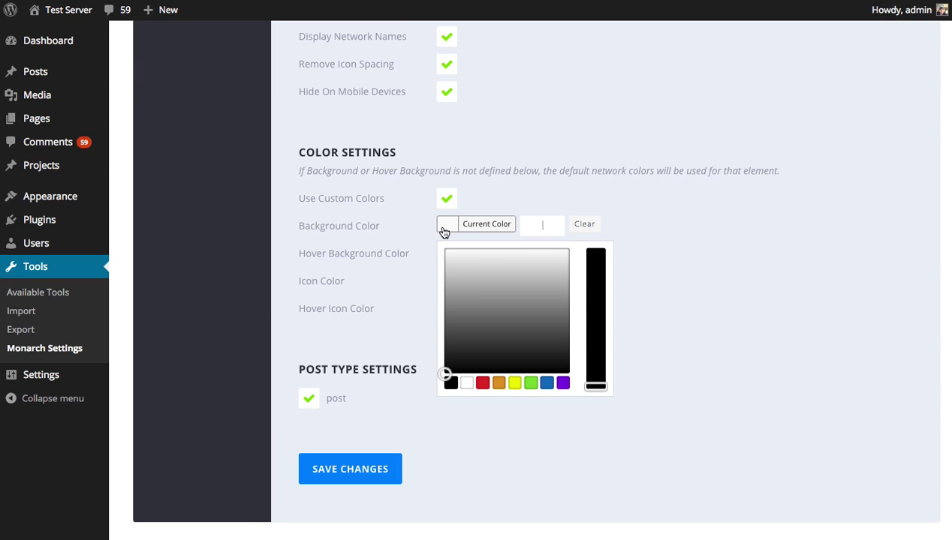
{"action": "left_click", "coordinate": [483, 383]}
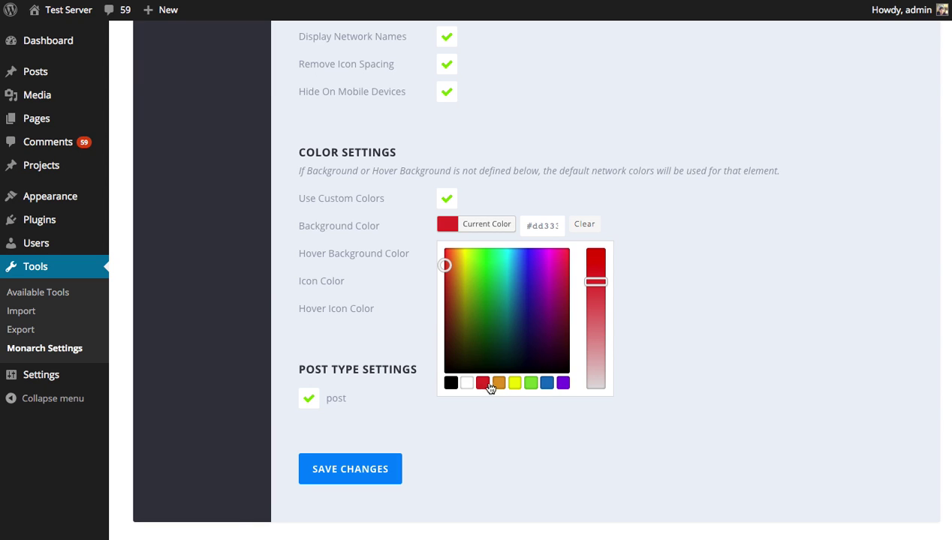
{"action": "left_click", "coordinate": [663, 273]}
{"action": "left_click", "coordinate": [449, 252]}
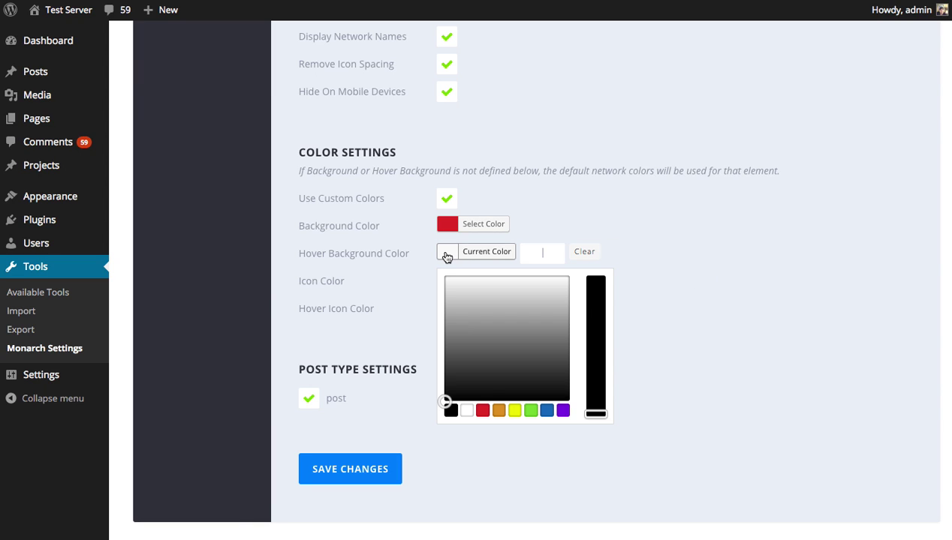
{"action": "left_click", "coordinate": [498, 411]}
{"action": "left_click", "coordinate": [367, 481]}
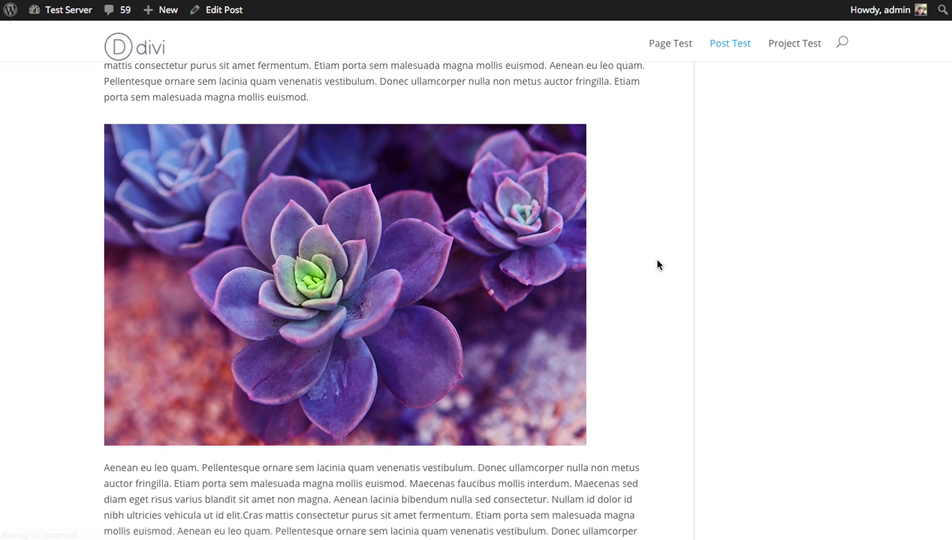
{"action": "mouse_move", "coordinate": [419, 312]}
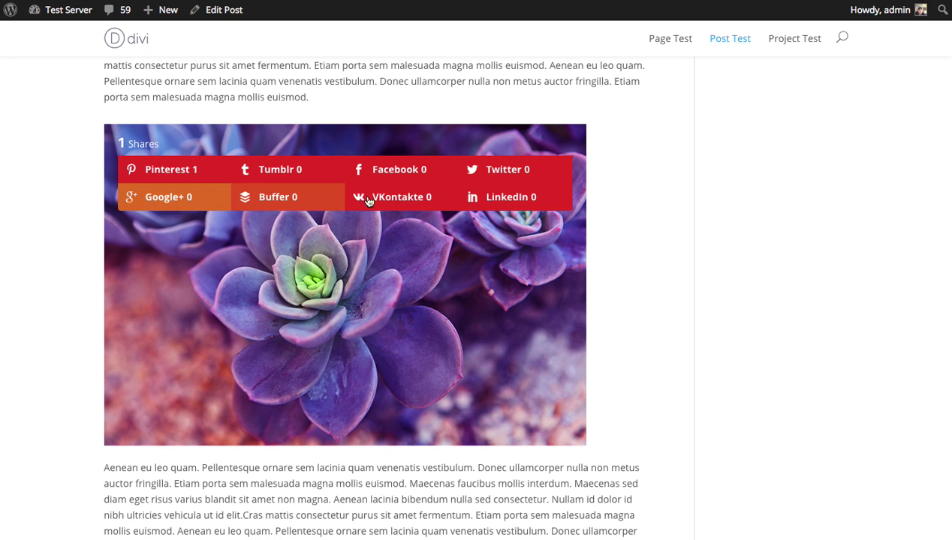
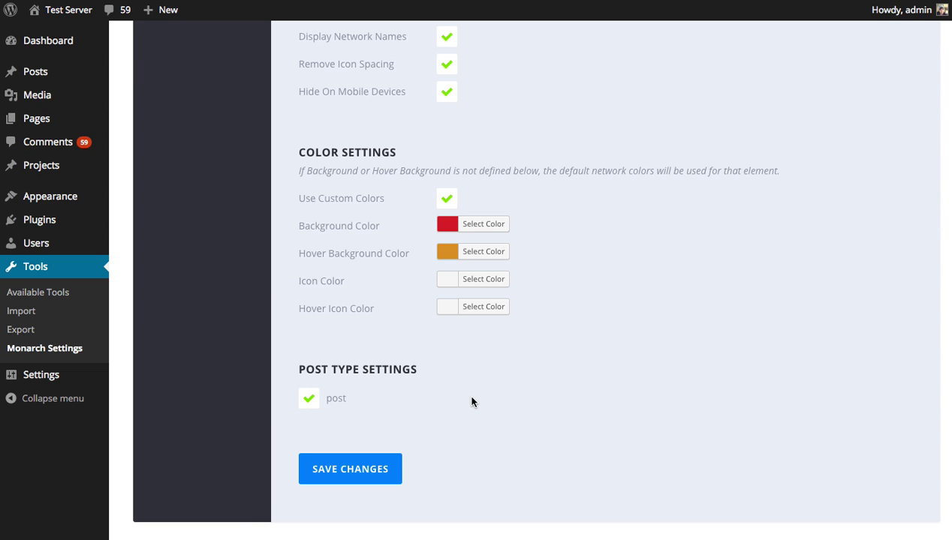
- Try disabling the post type for the media icons, then enable it again
{"action": "left_click", "coordinate": [308, 399]}
{"action": "left_click", "coordinate": [309, 398]}
{"action": "scroll", "coordinate": [641, 418], "scroll_direction": "up", "scroll_amount": 15}
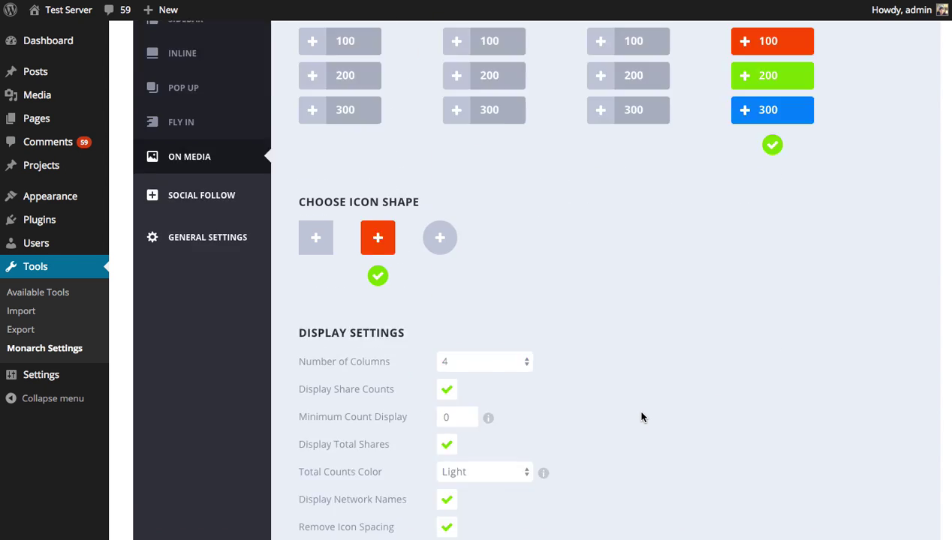